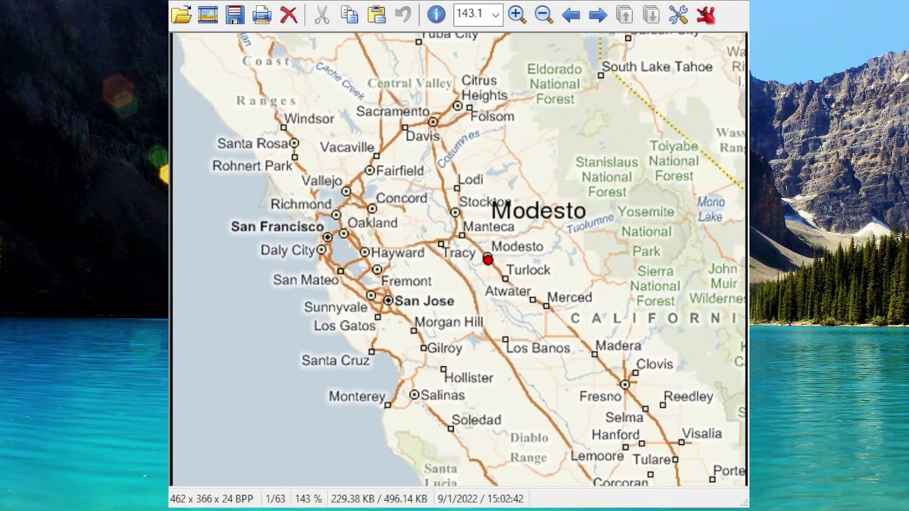
- Step through images 2–12, from the trumpet photo past the Pomeranians to the burger
key("Right")
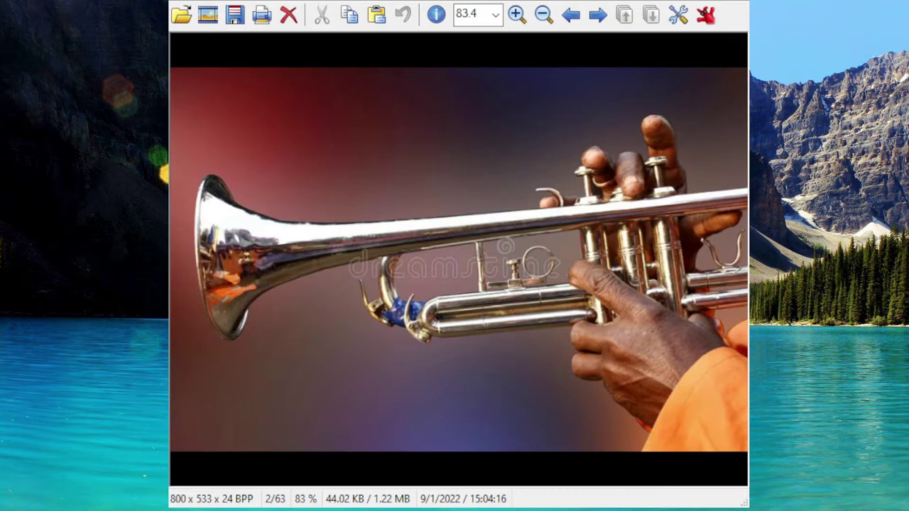
key("Right")
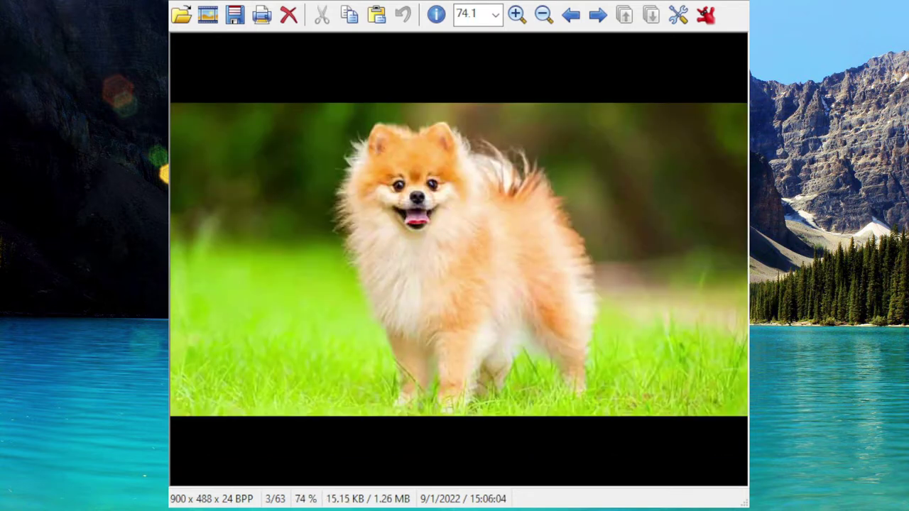
key("Right")
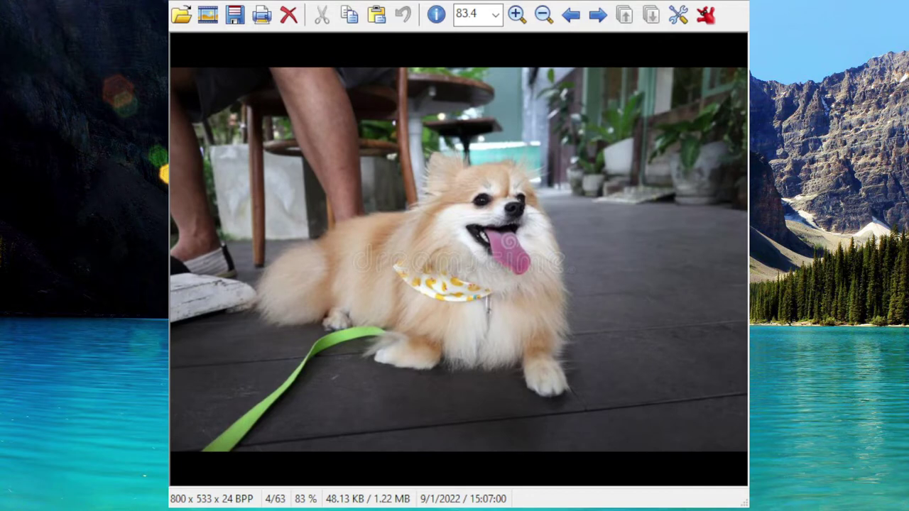
key("Right")
key("Right")
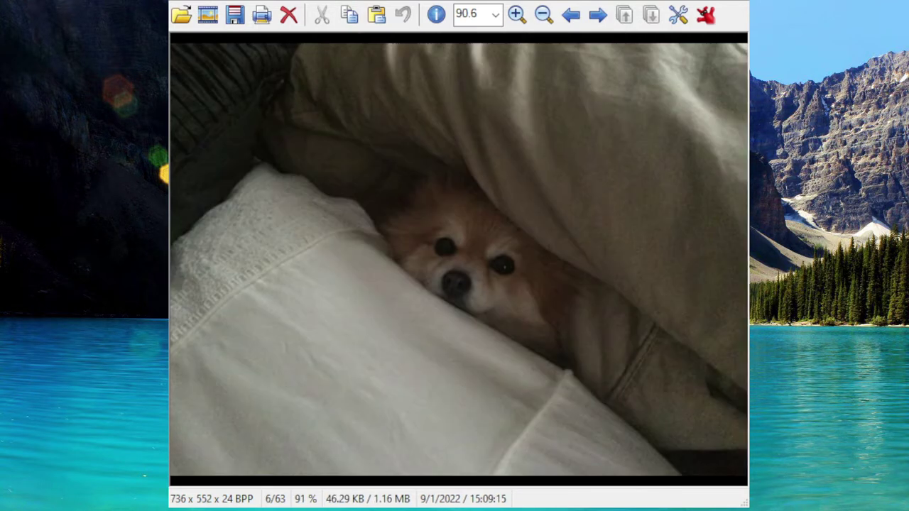
key("Right")
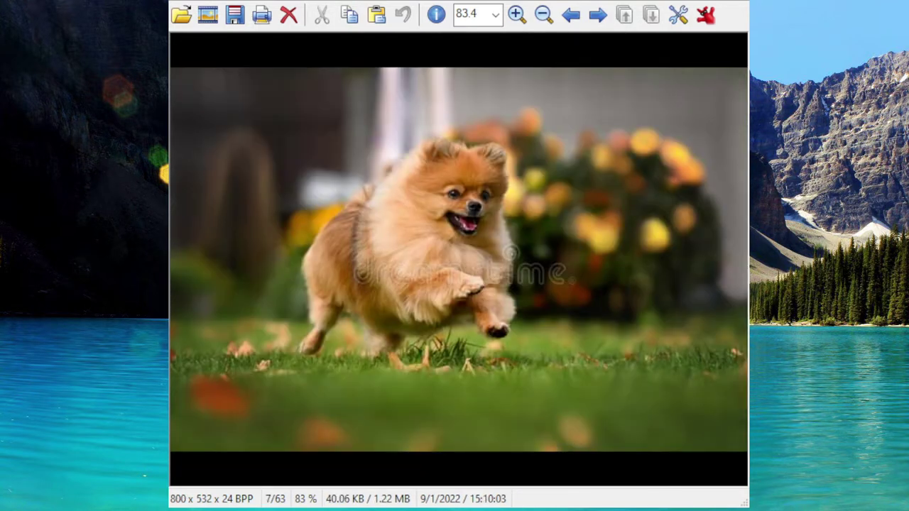
key("Right")
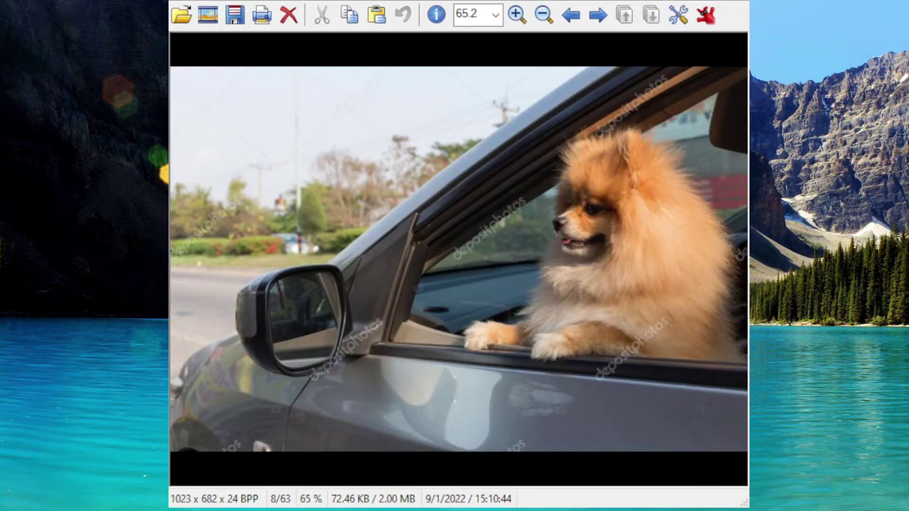
key("Right")
key("Right")
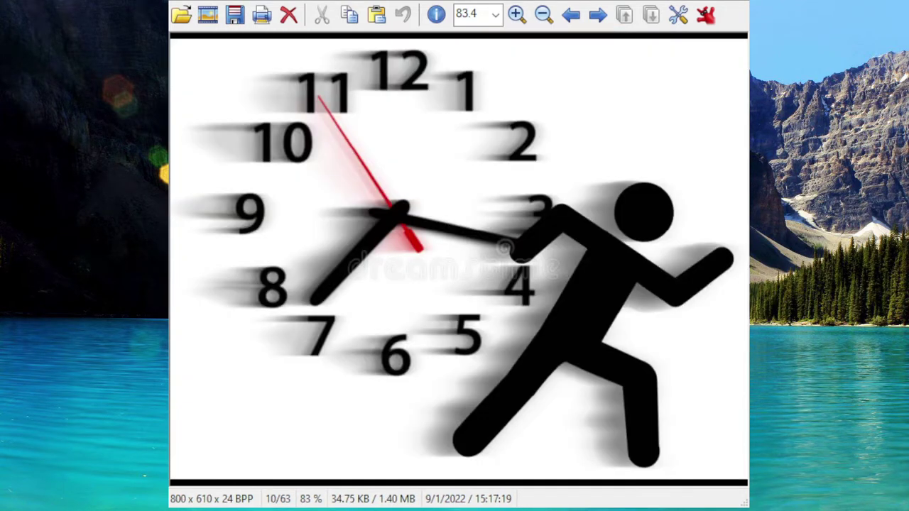
key("Right")
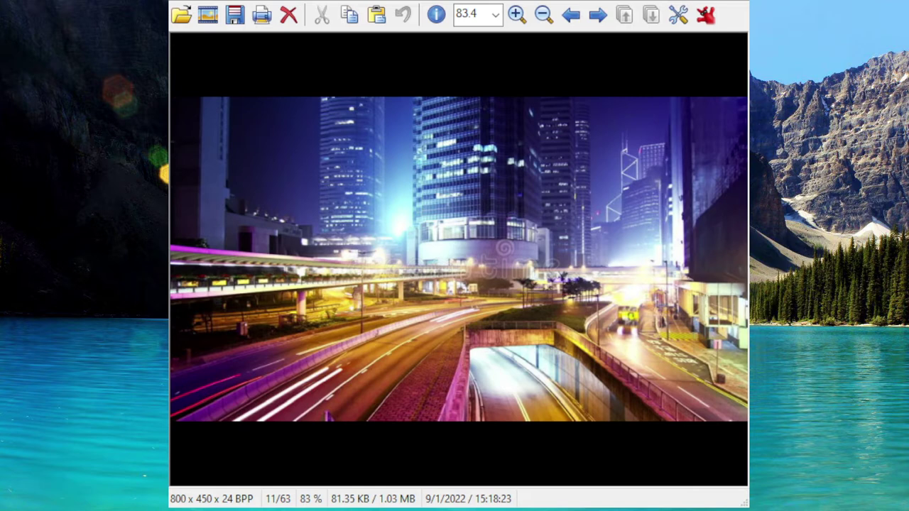
key("Right")
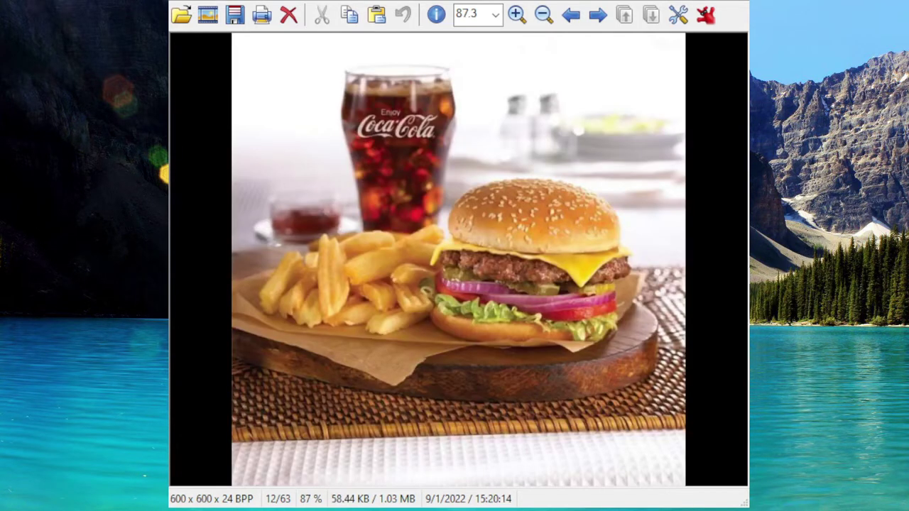
key("Right")
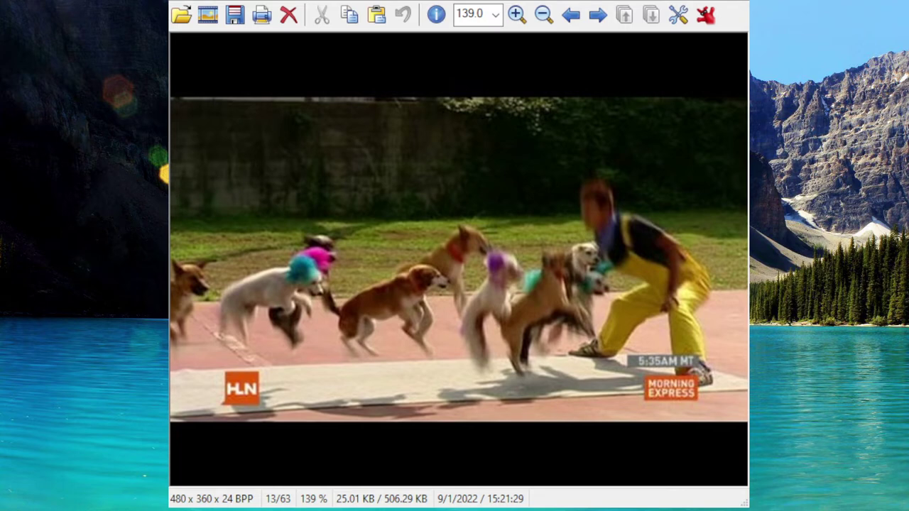
- Page forward through images 14–21, from the guitar lesson to the globe in hands
key("Right")
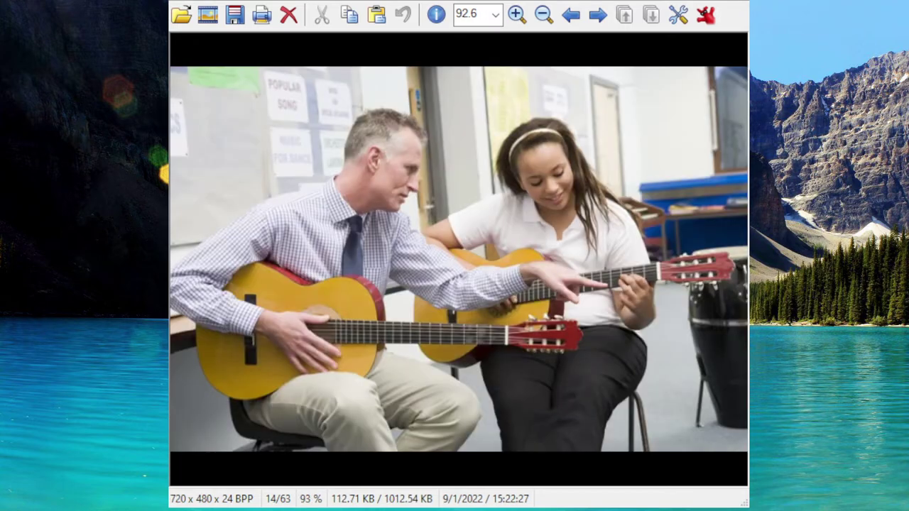
key("Right")
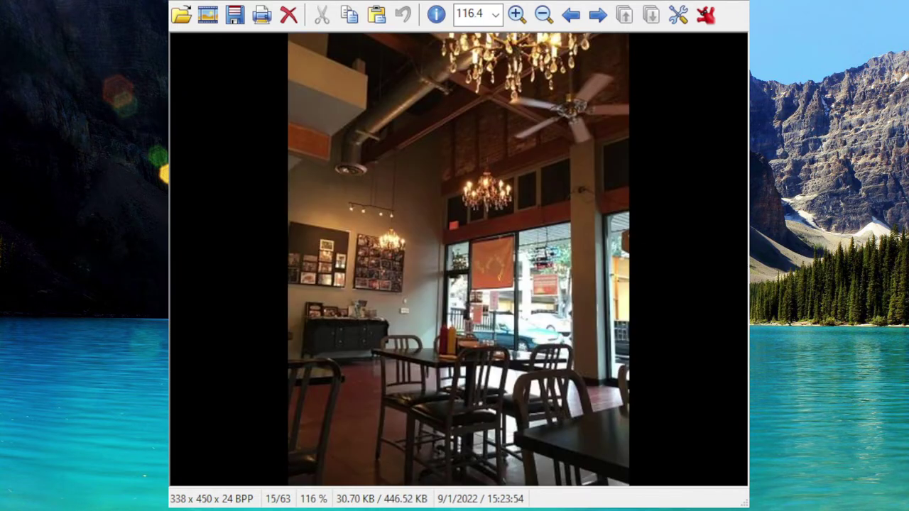
key("Right")
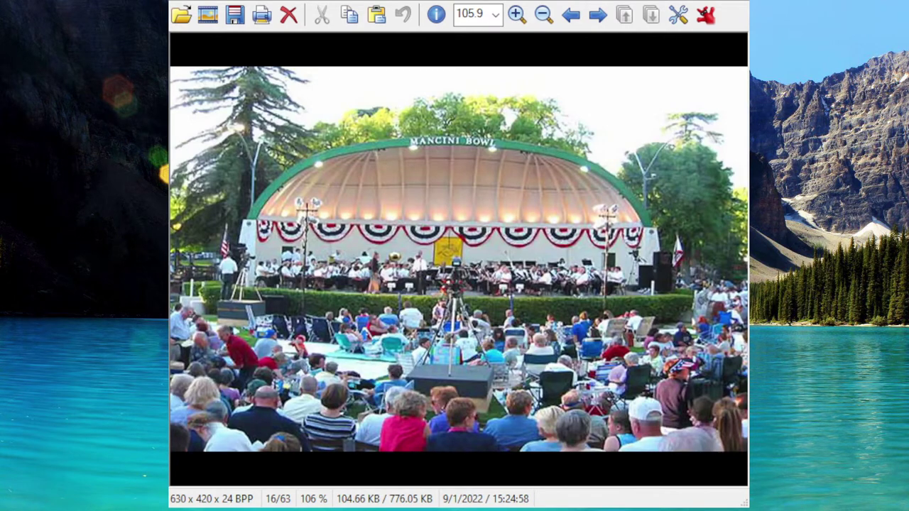
key("Right")
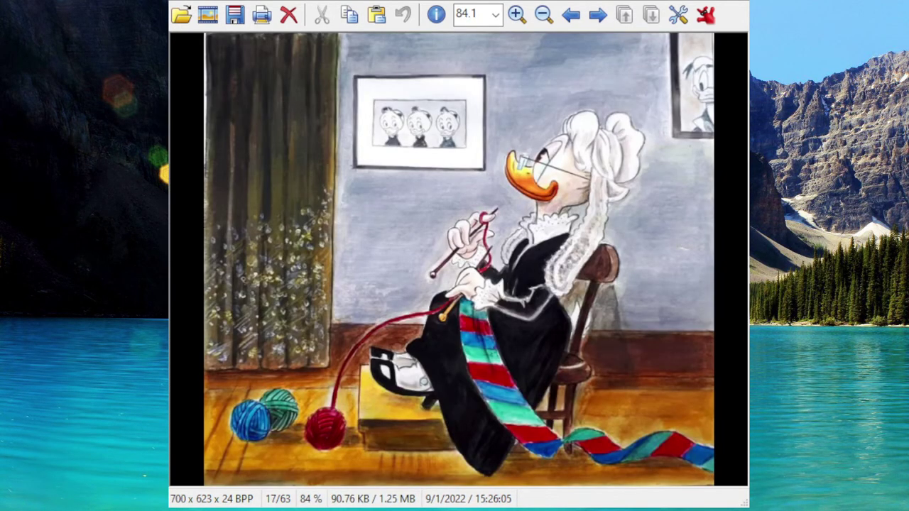
key("Right")
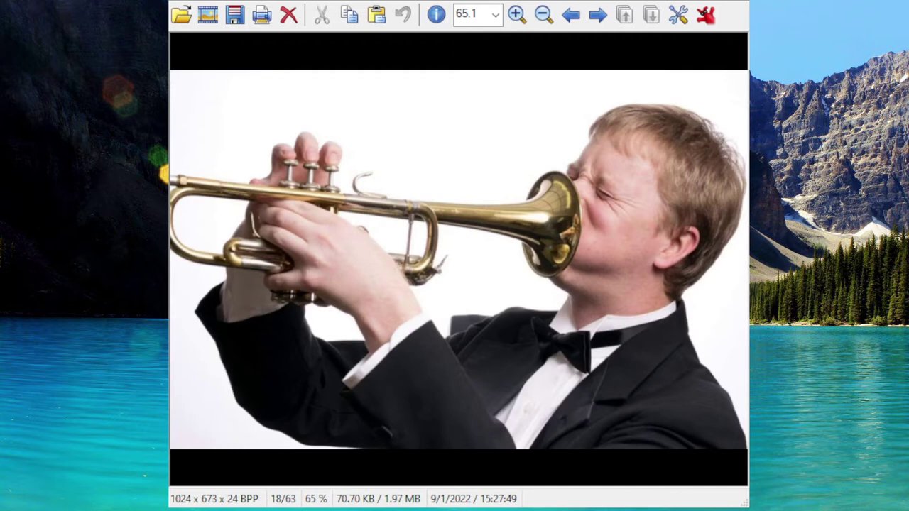
key("Right")
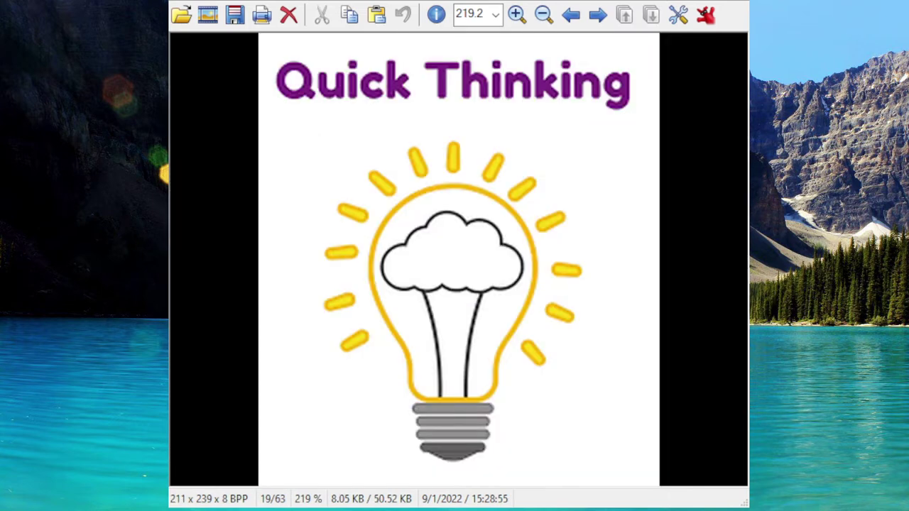
key("Right")
key("Right")
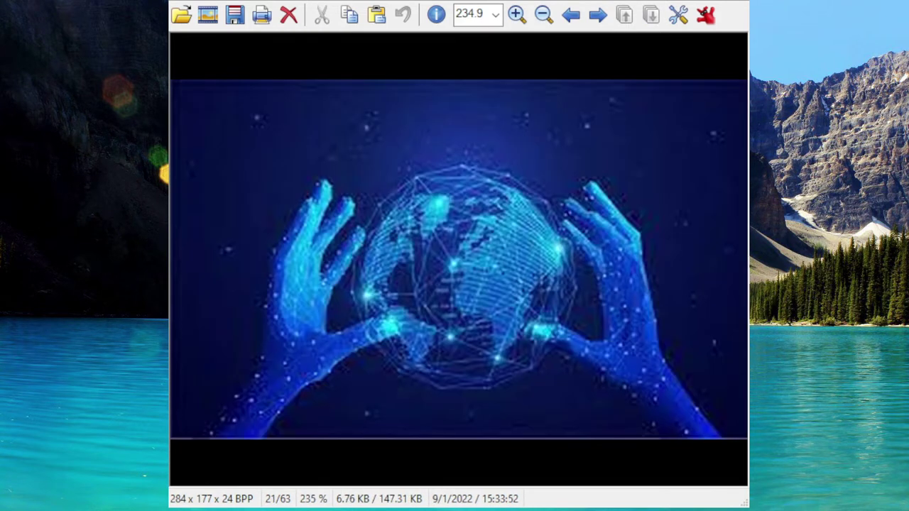
- Continue through images 22–30, from the HELL NO button to the Order of the Arrow logo
key("Right")
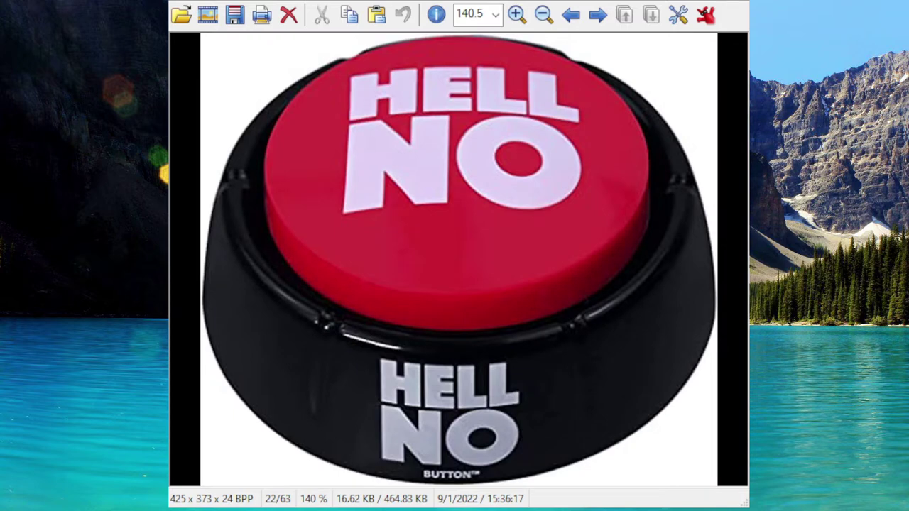
key("Right")
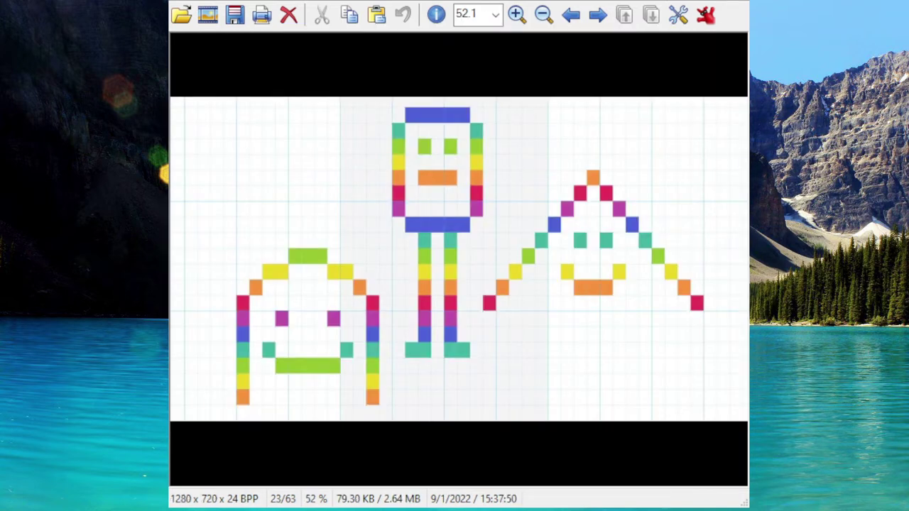
key("Right")
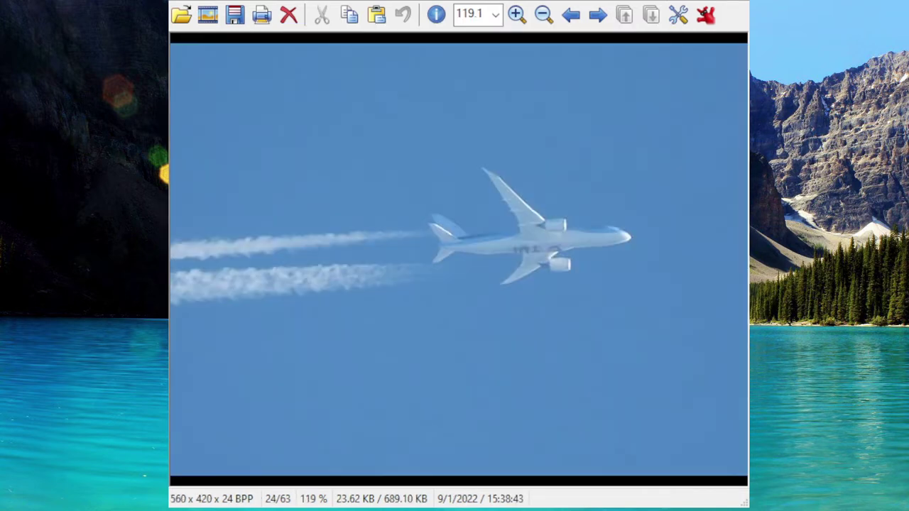
key("Right")
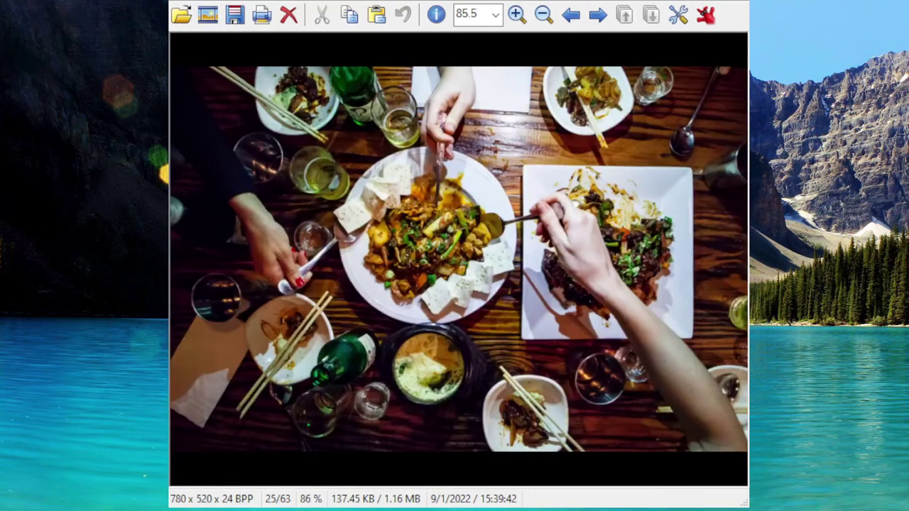
key("Right")
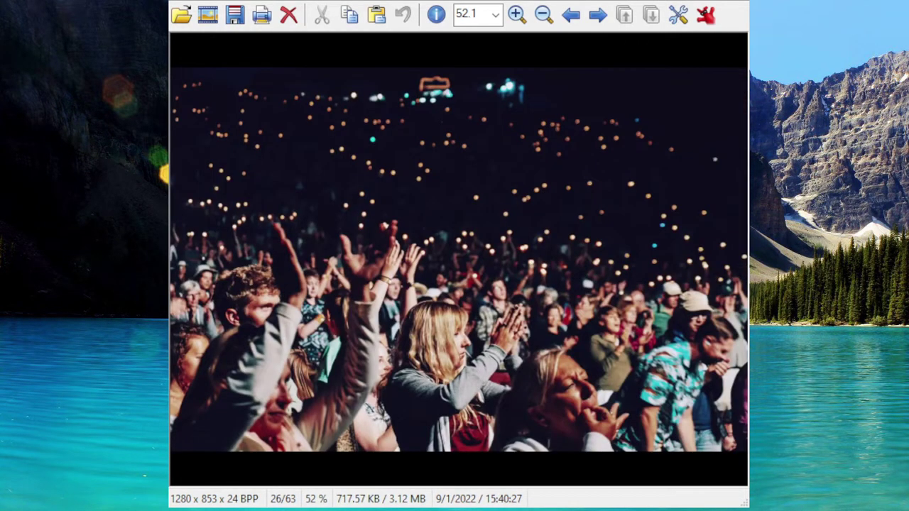
key("Right")
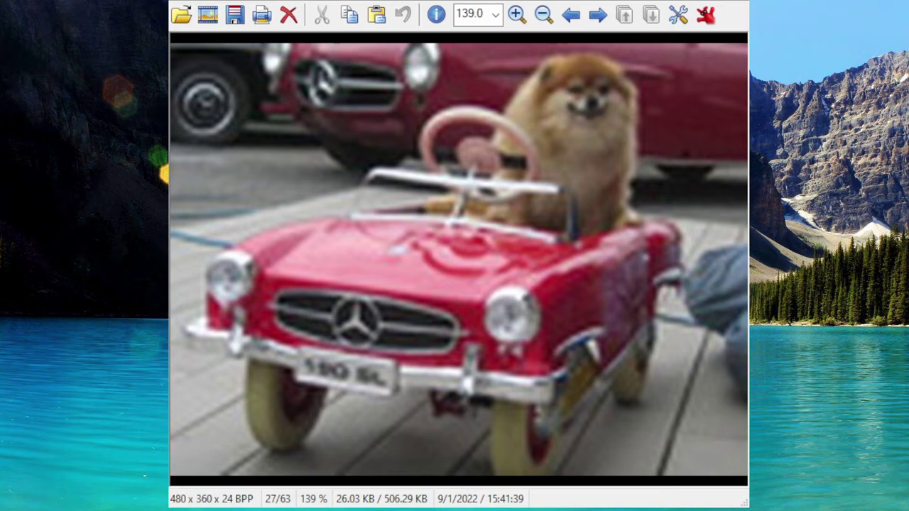
key("Right")
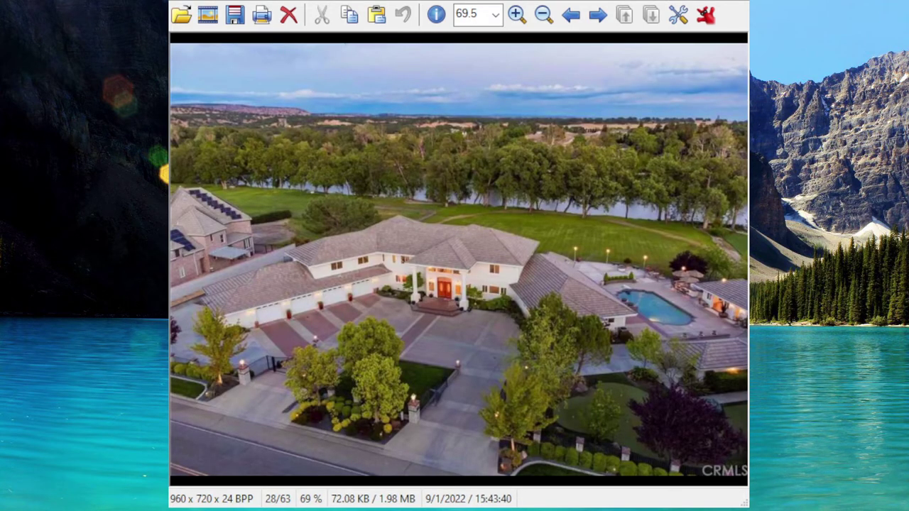
key("Right")
key("Right")
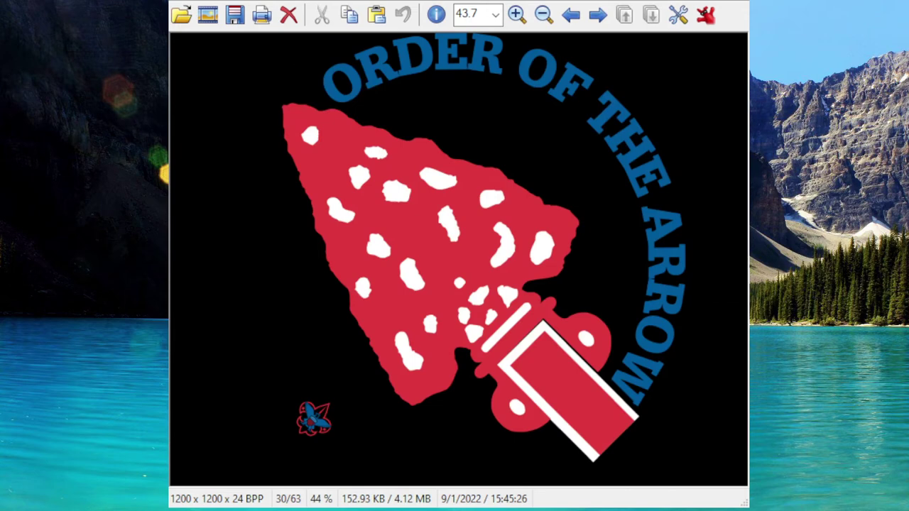
key("Right")
key("Right")
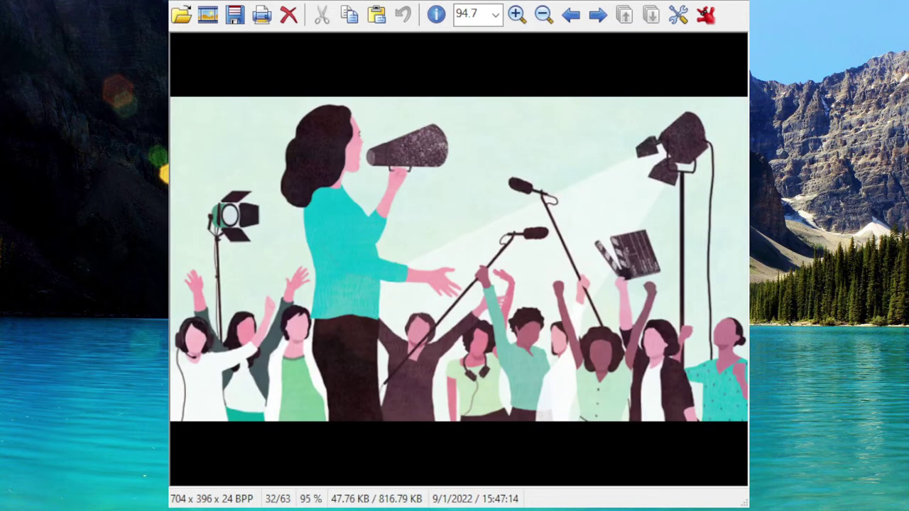
- Continue from the soap crate through the food pyramid to the dog in a cowboy hat
key("Right")
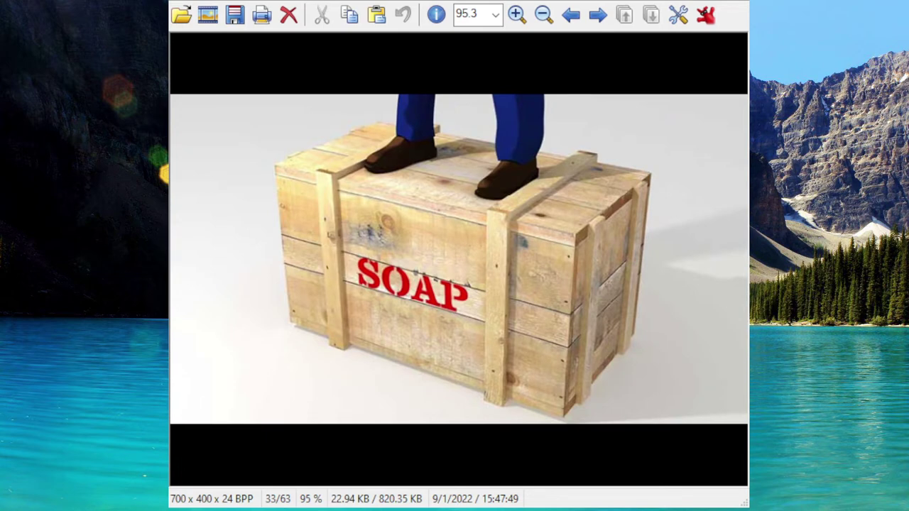
key("Right")
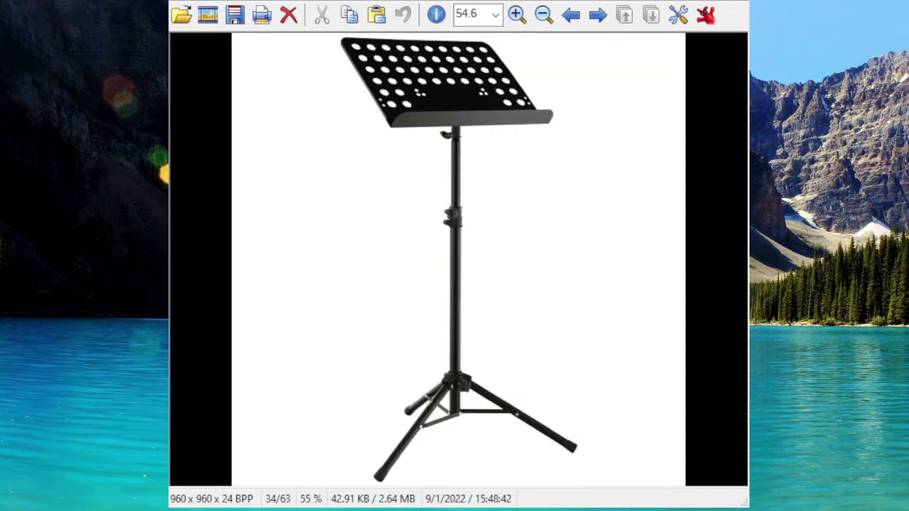
key("Right")
key("Right")
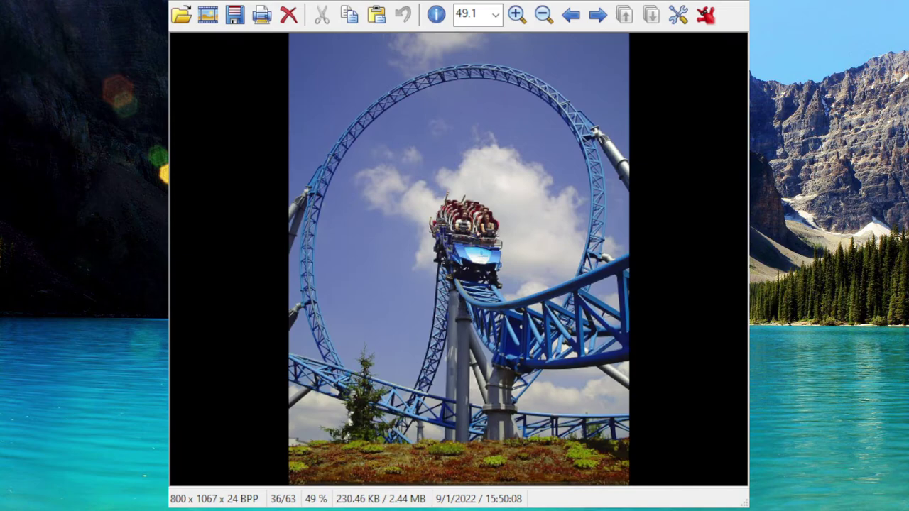
key("Right")
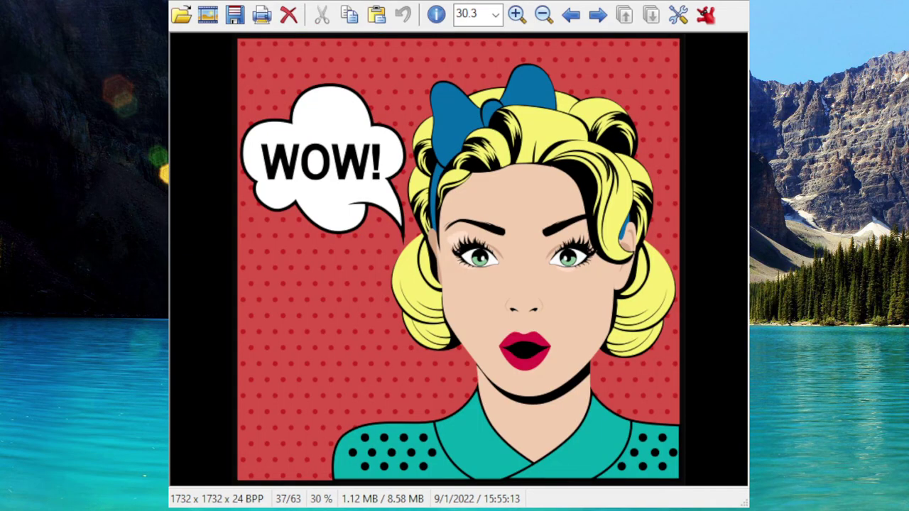
key("Right")
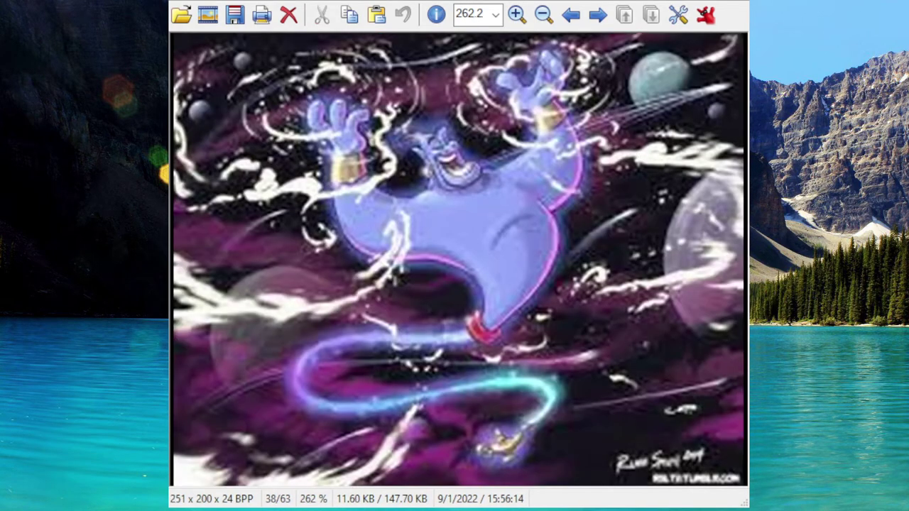
key("Right")
key("Right")
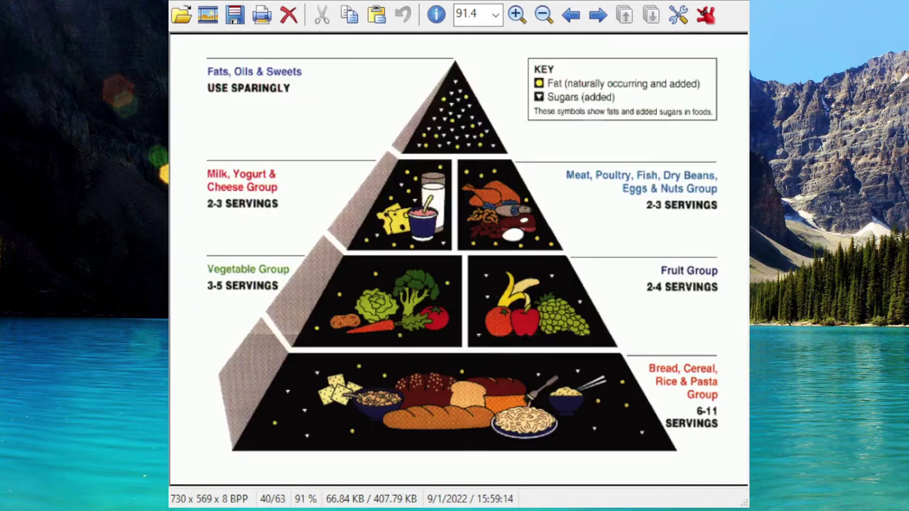
key("Right")
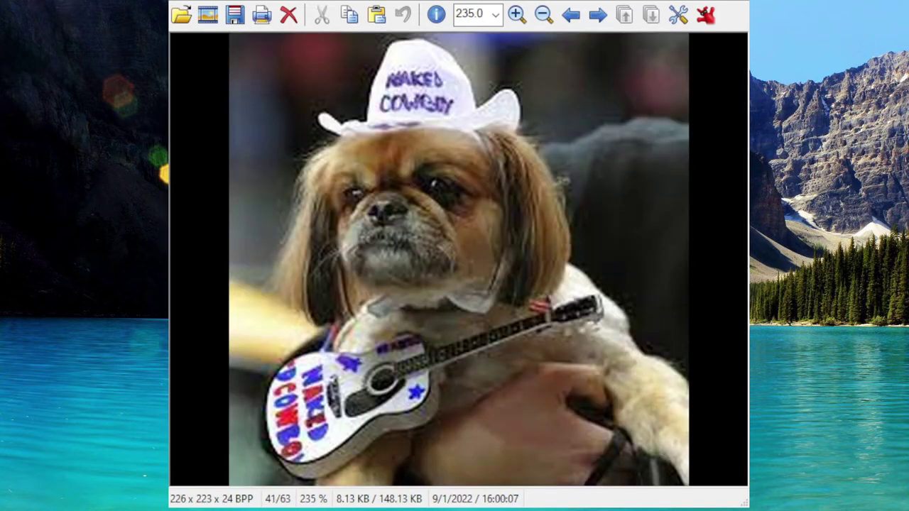
key("Right")
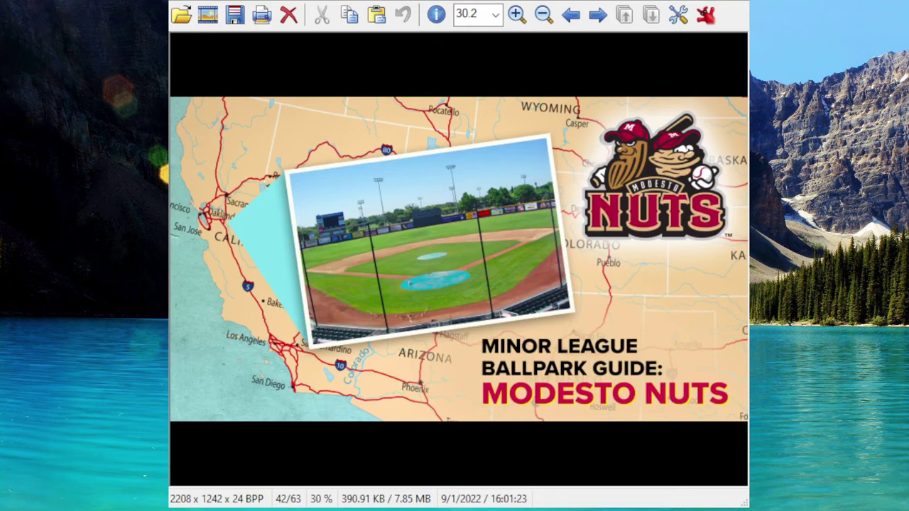
- Page from the Uncle Sam hat past the Corvette and ZOOM cast to the hang glider
key("Right")
key("Right")
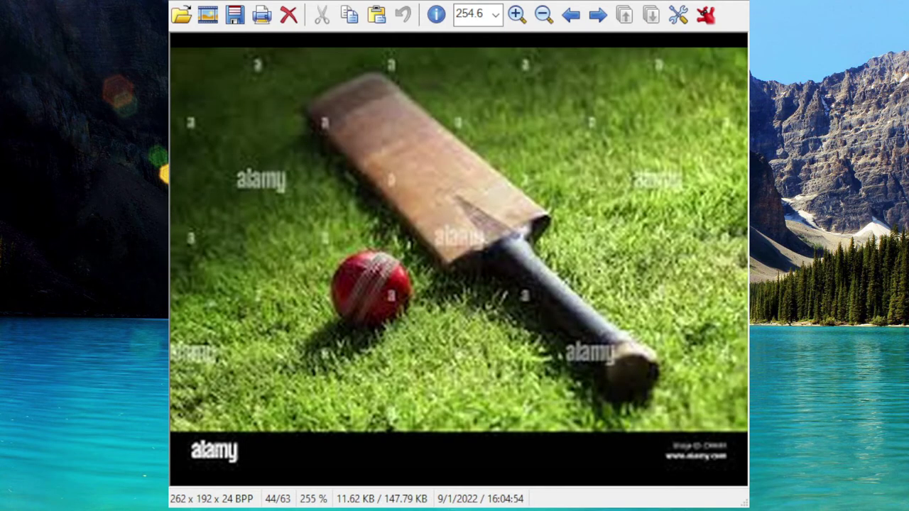
key("Right")
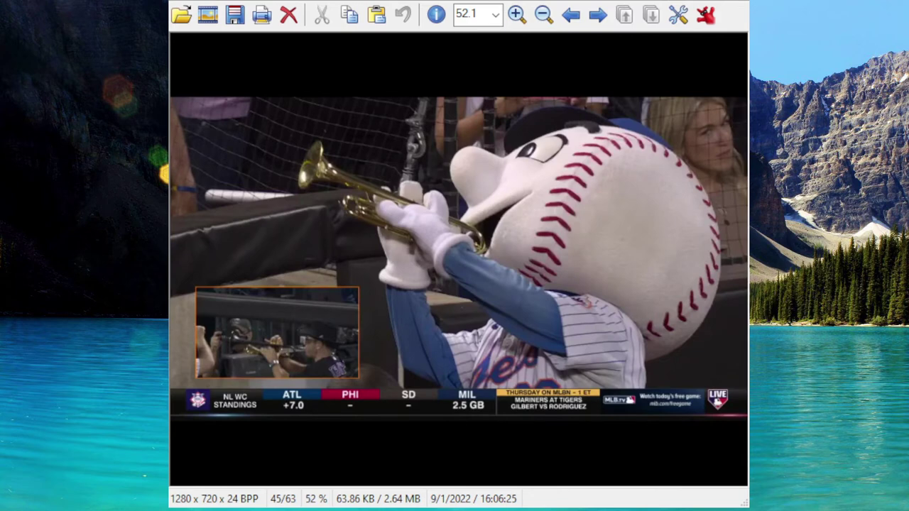
key("Right")
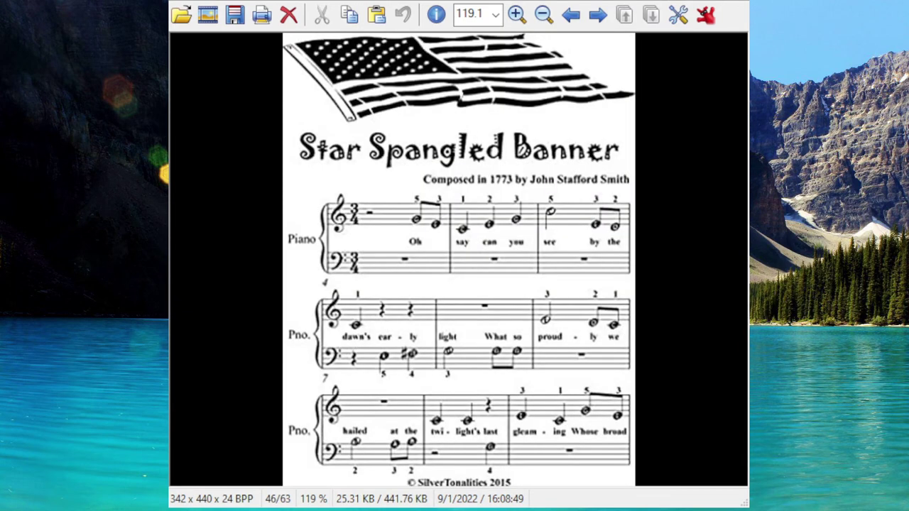
key("Right")
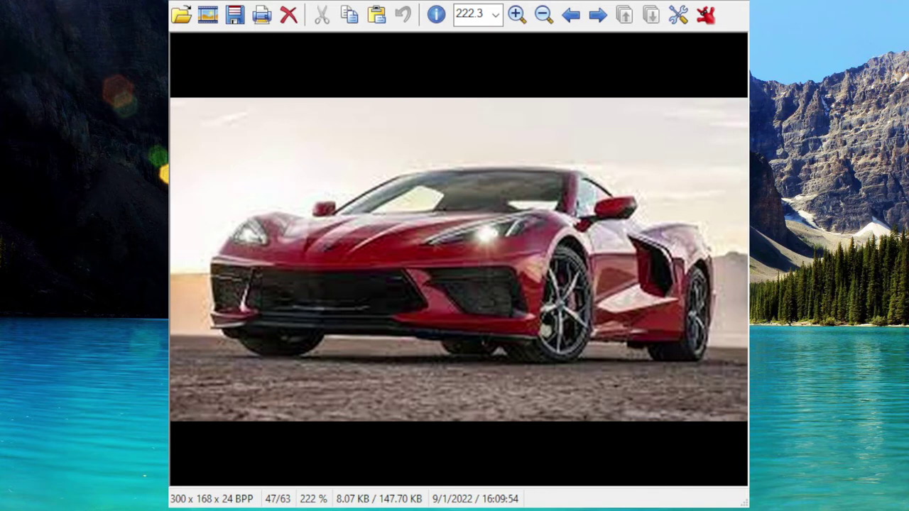
key("Right")
key("Right")
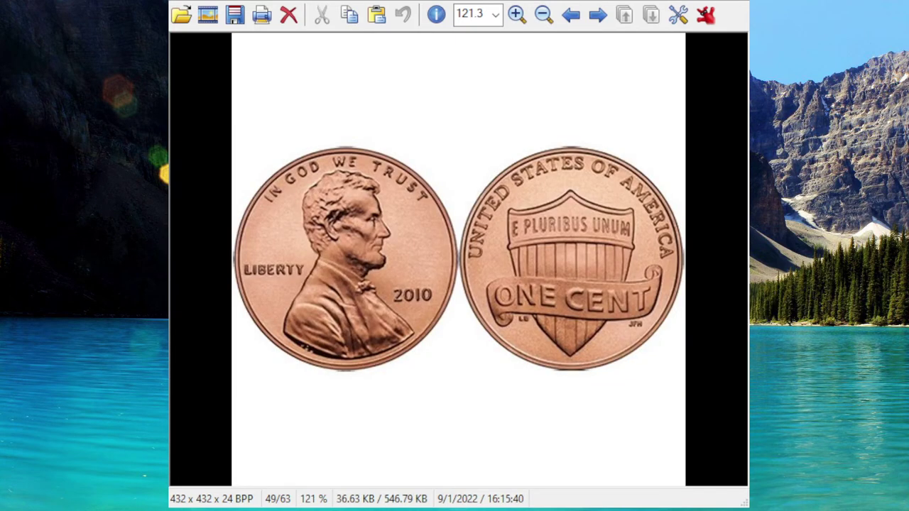
key("Right")
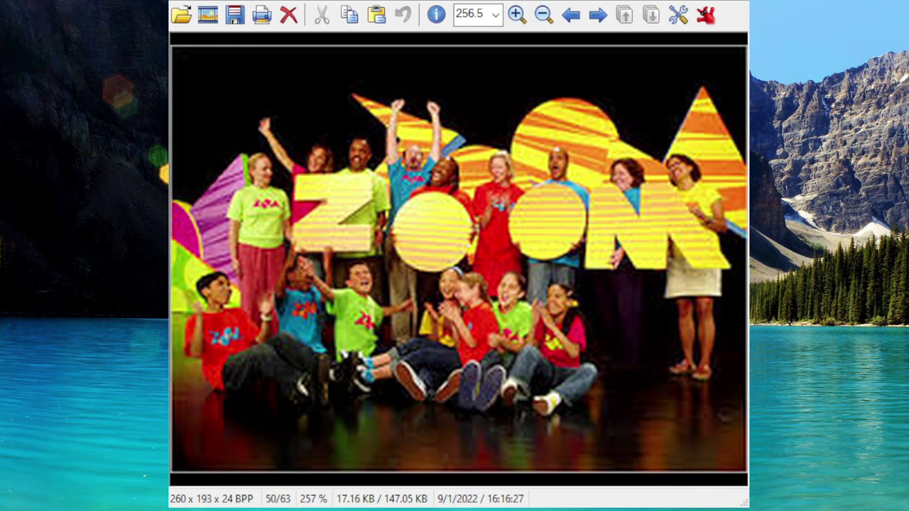
key("Right")
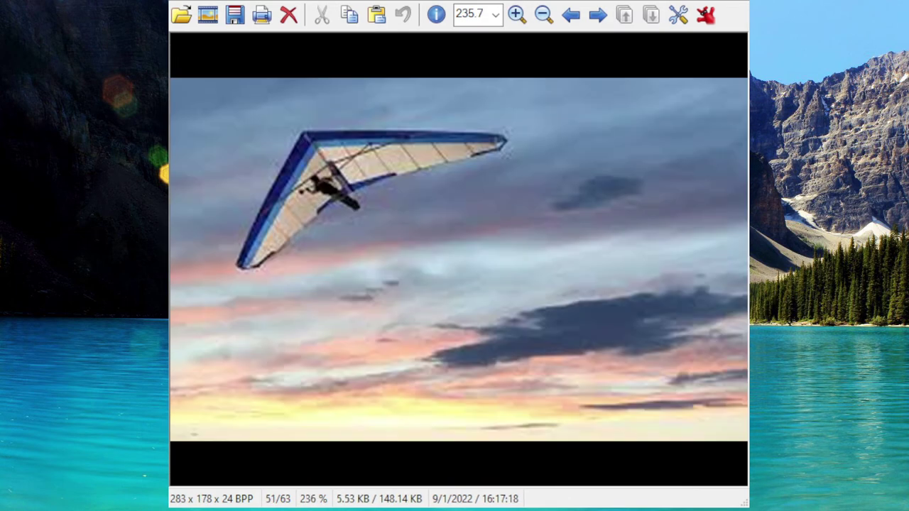
key("Right")
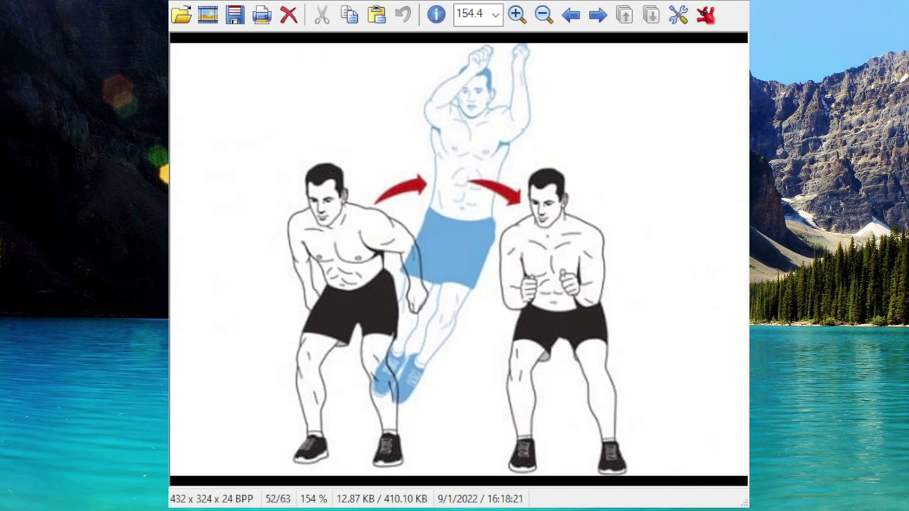
- Advance from the WITTY tiles past the trumpet muppet to image 60, 'Are we there yet?'
key("Right")
key("Right")
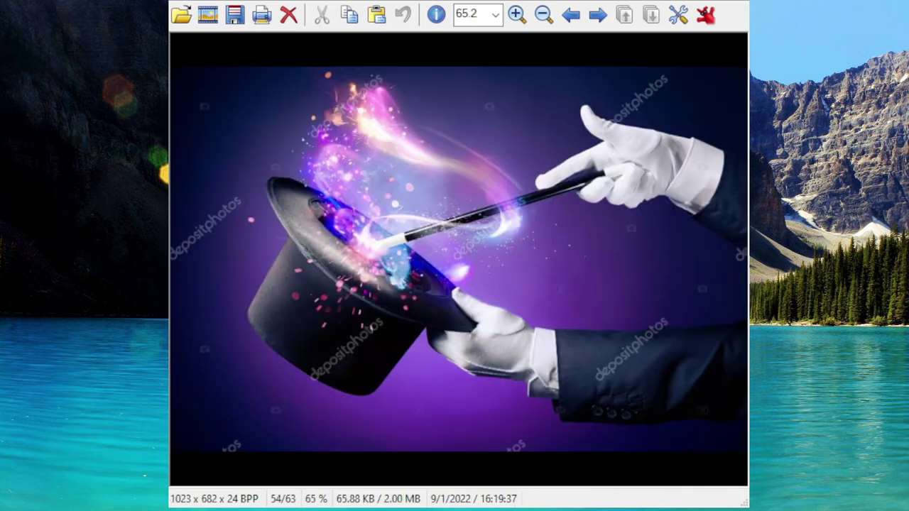
key("Right")
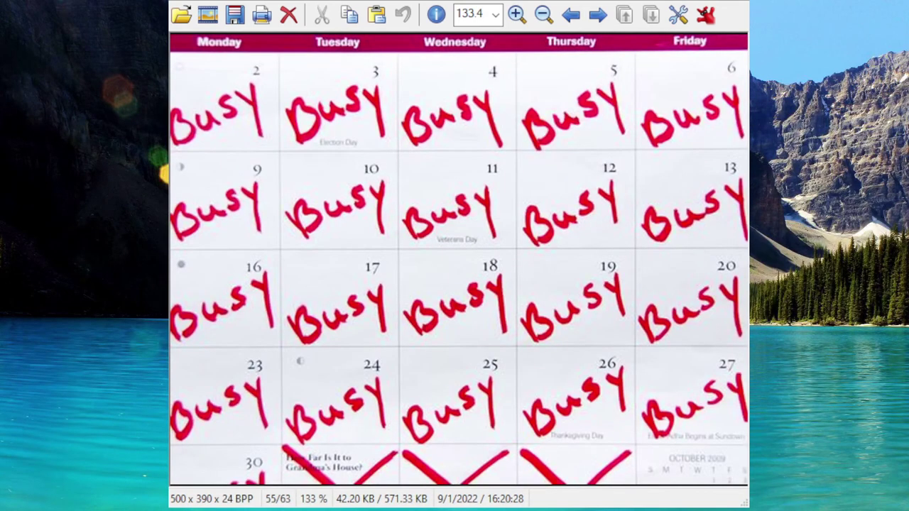
key("Right")
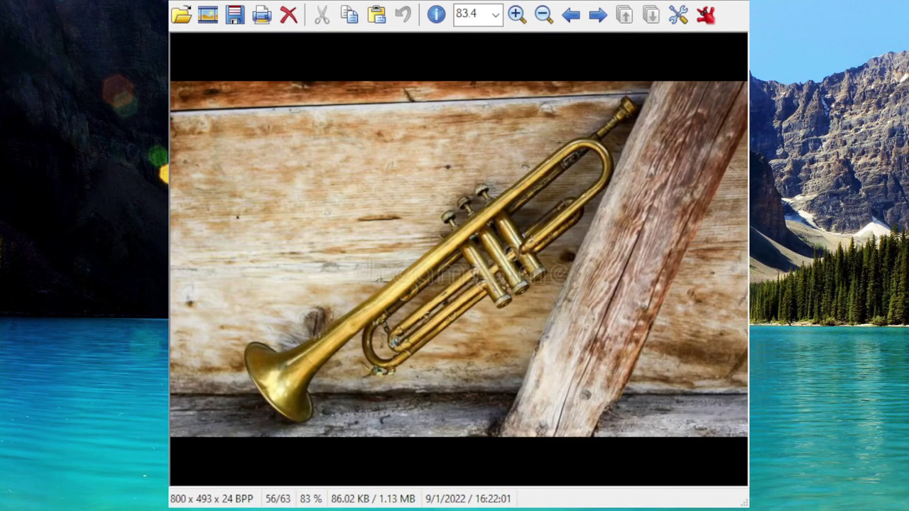
key("Right")
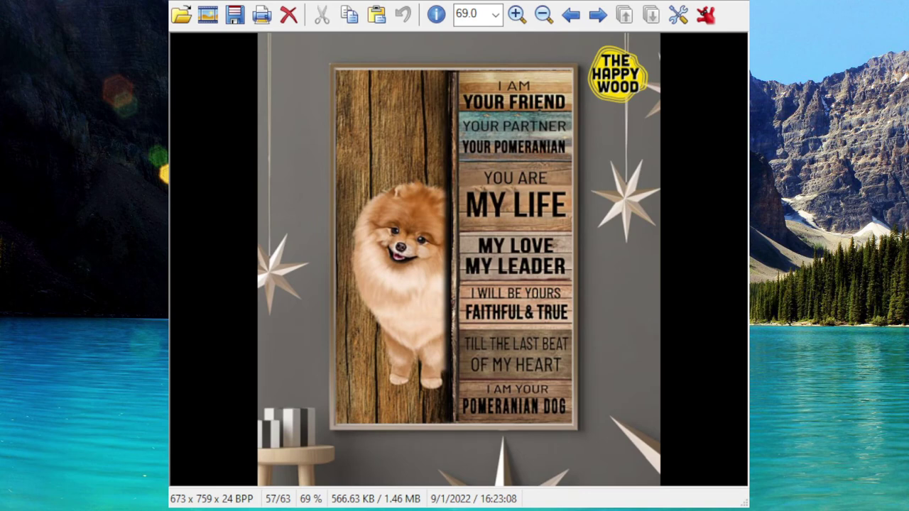
key("Right")
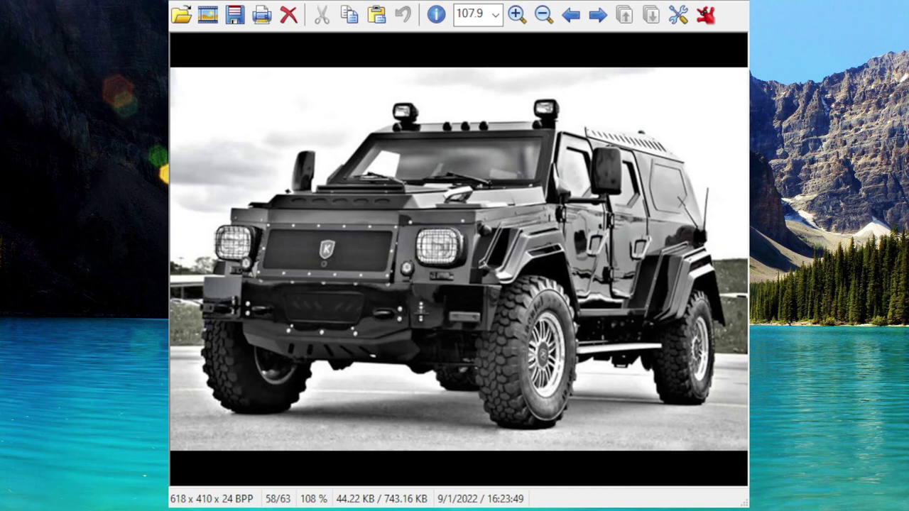
key("Right")
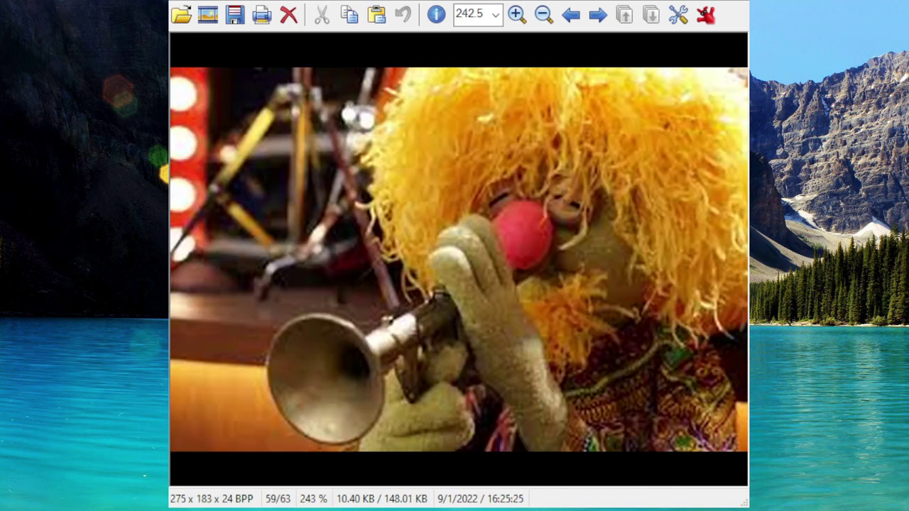
key("Right")
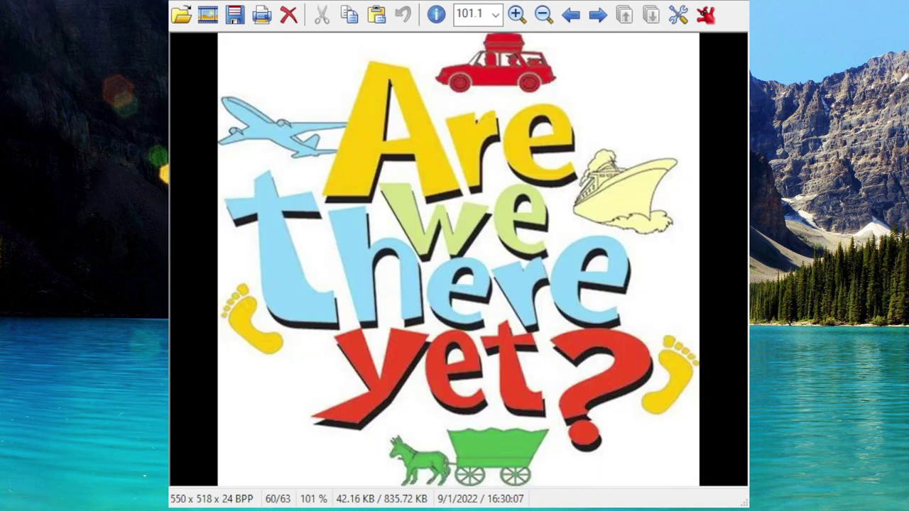
- Advance past the SLEEP image to image 62, the Dog Zoomies beagle
key("Right")
key("Right")
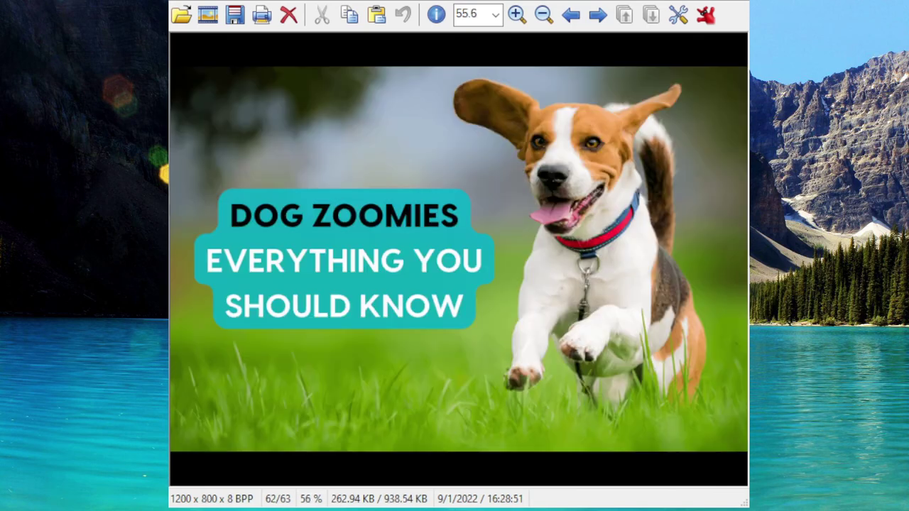
key("Right")
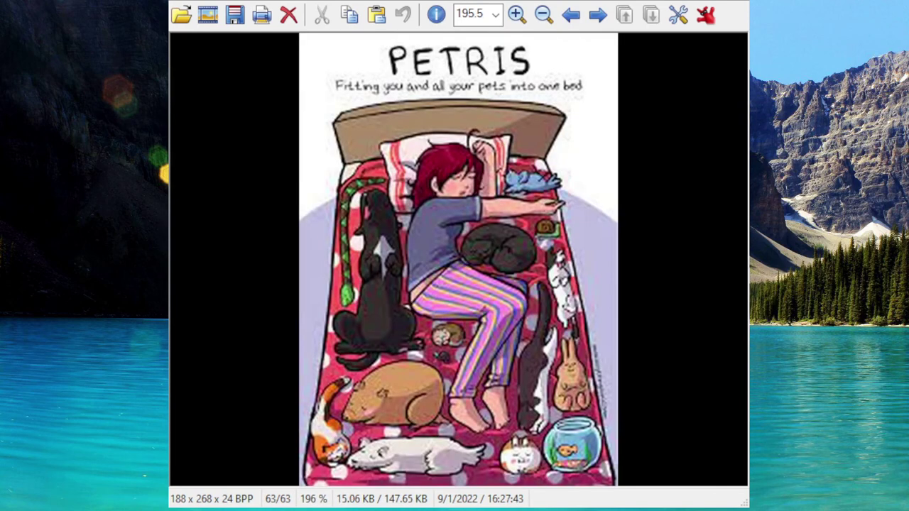